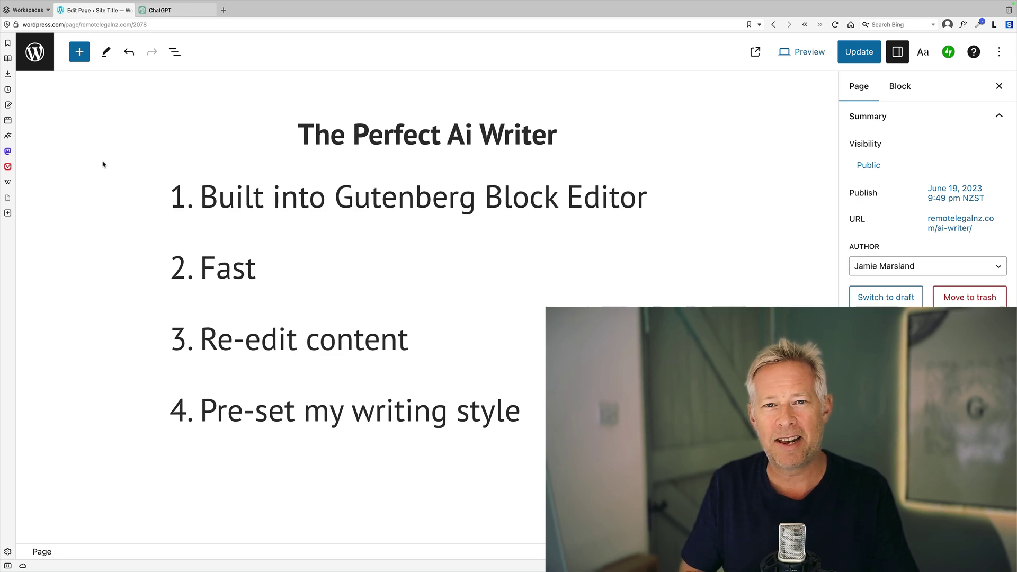
Insert an AI Assistant block below the title and prompt 'write a short history of CSS'.
click(377, 186)
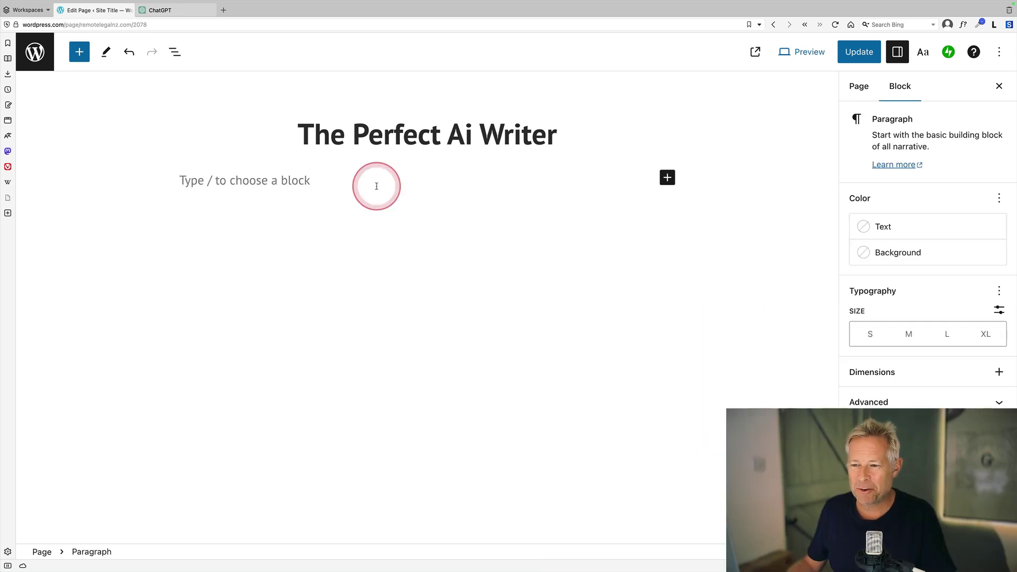
text(/au)
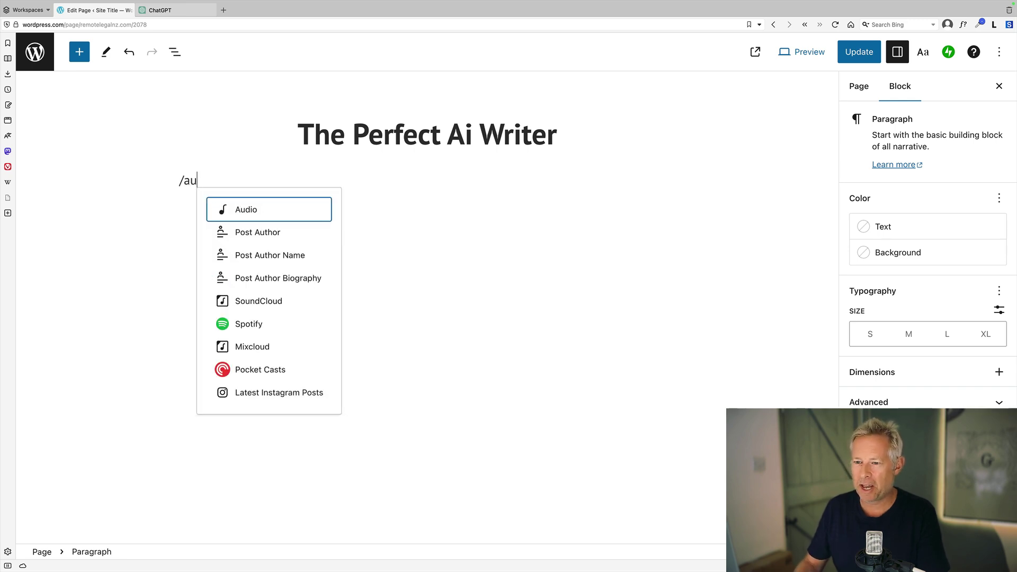
key(BackSpace)
key(Return)
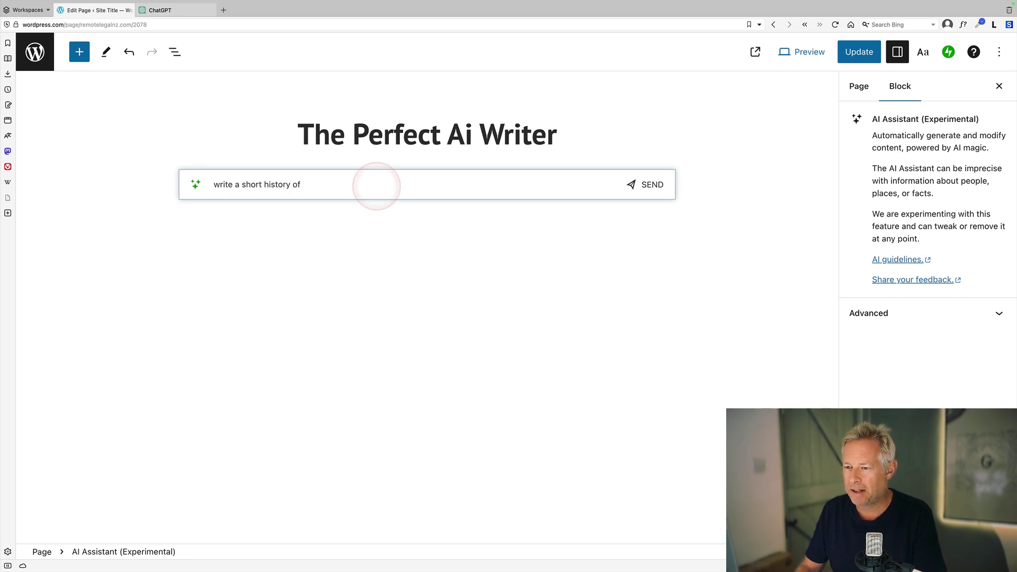
key(Return)
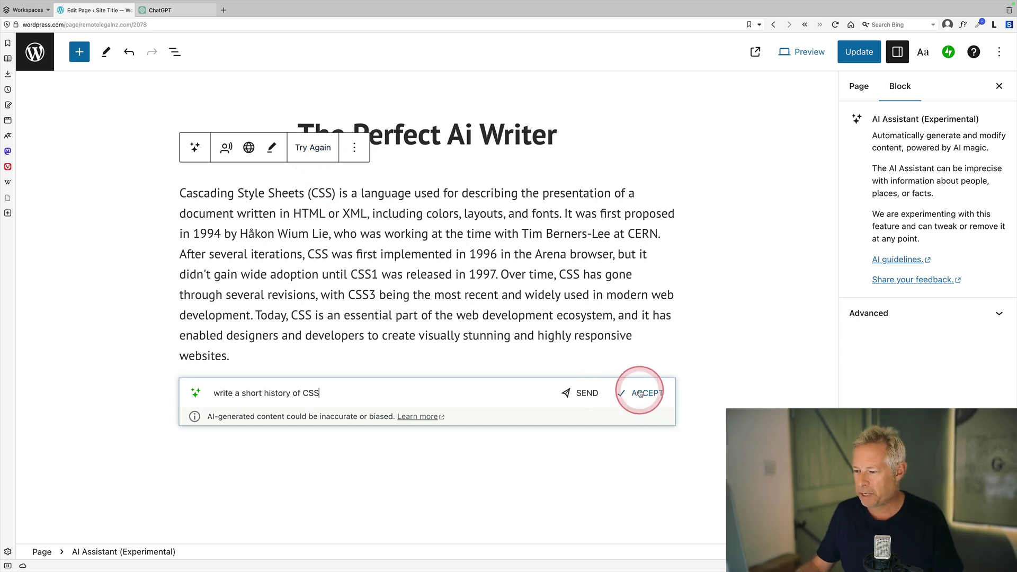
Regenerate the CSS history and bring up the Improve options to summarize, lengthen or shorten.
click(316, 153)
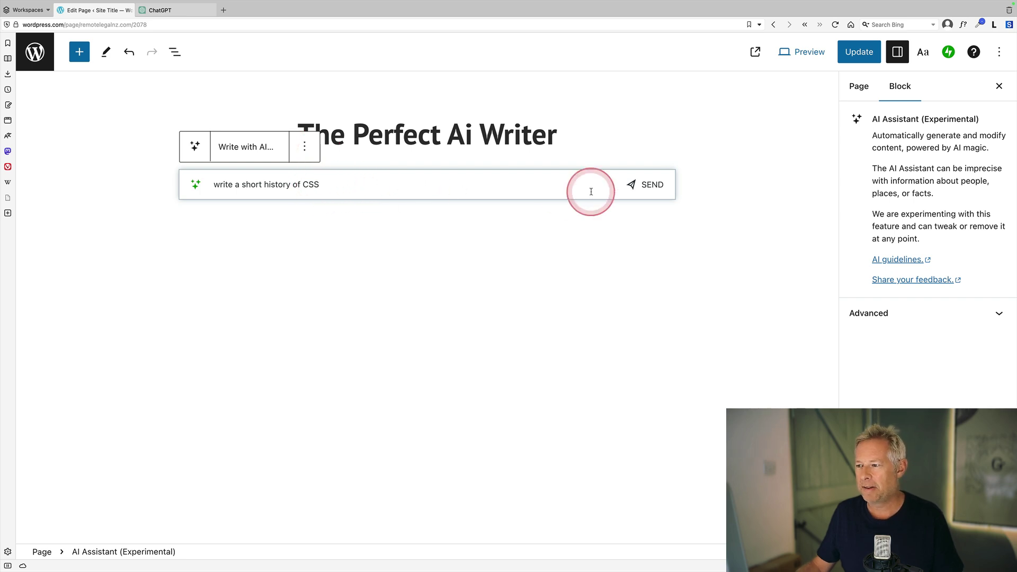
click(647, 185)
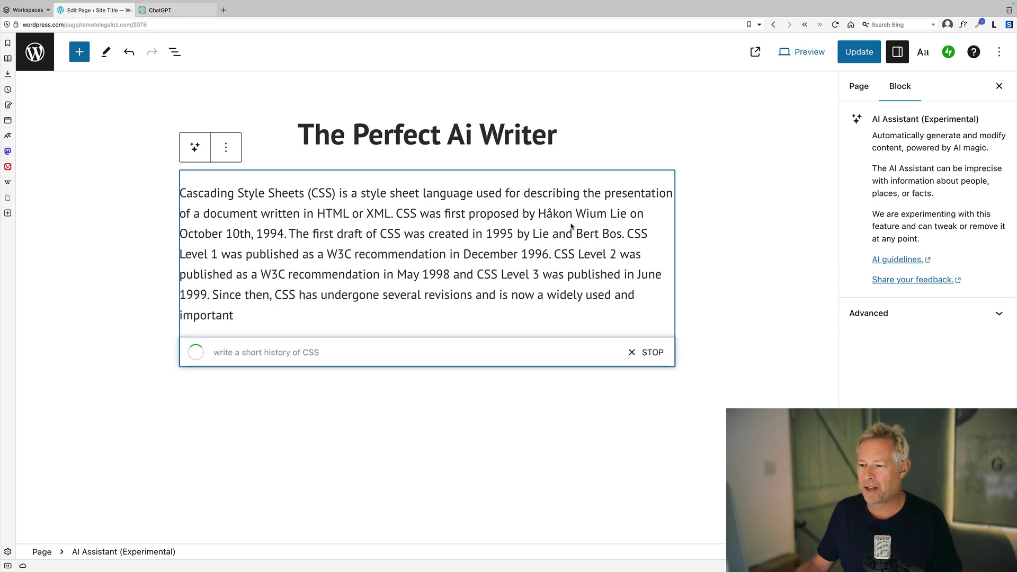
click(575, 225)
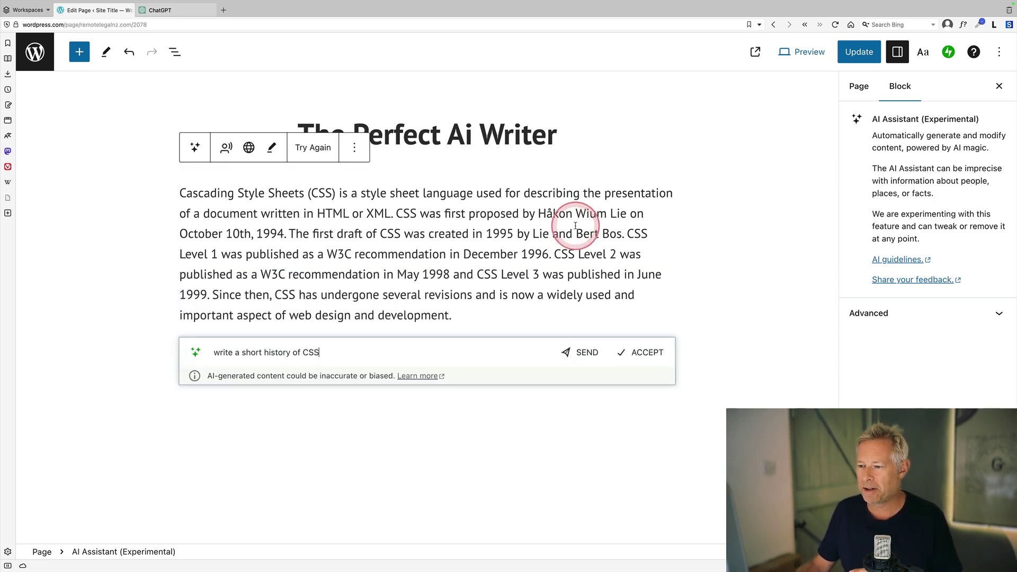
click(272, 147)
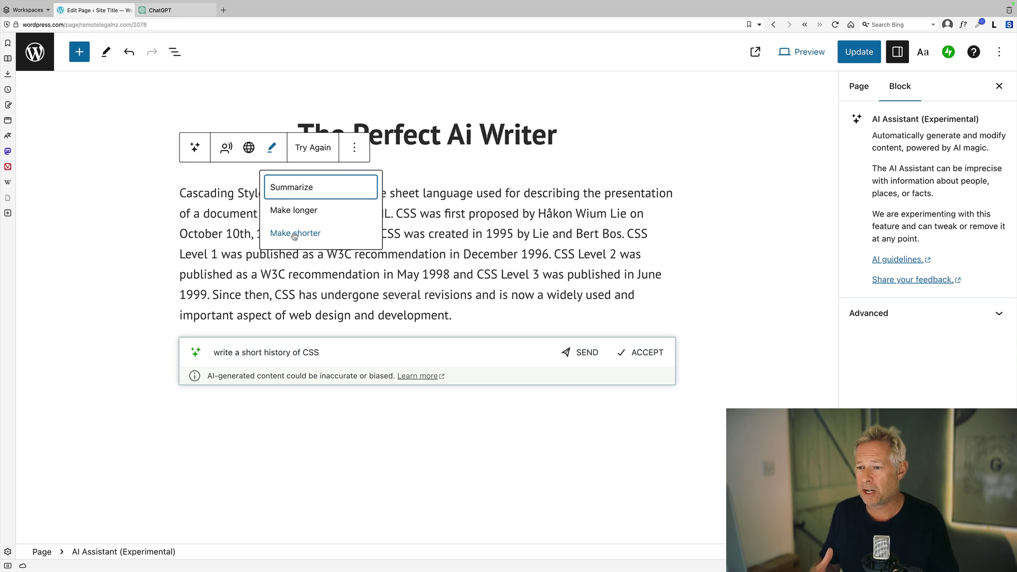
Make the CSS history longer, then review the expanded multi-paragraph text.
click(316, 222)
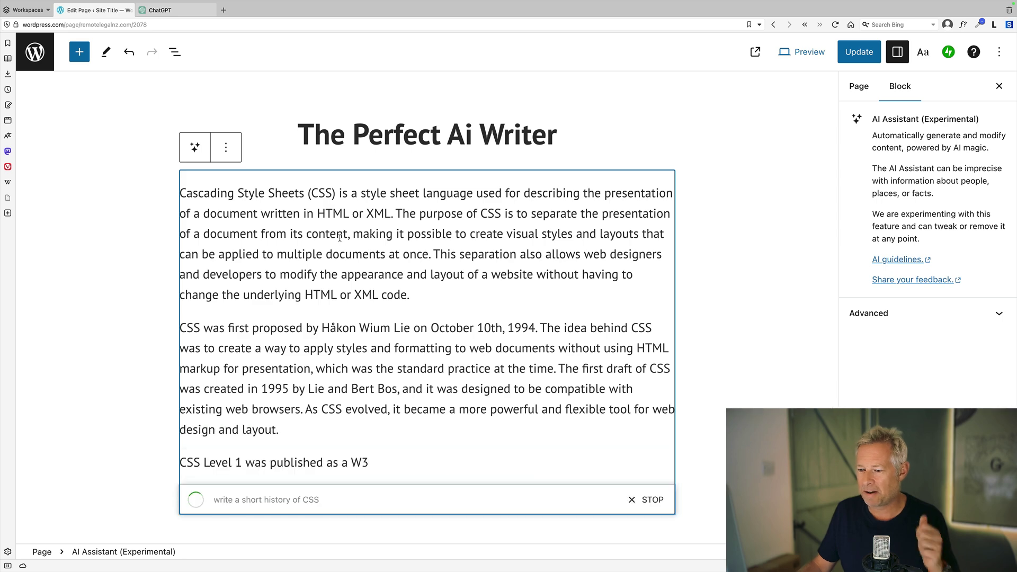
click(174, 52)
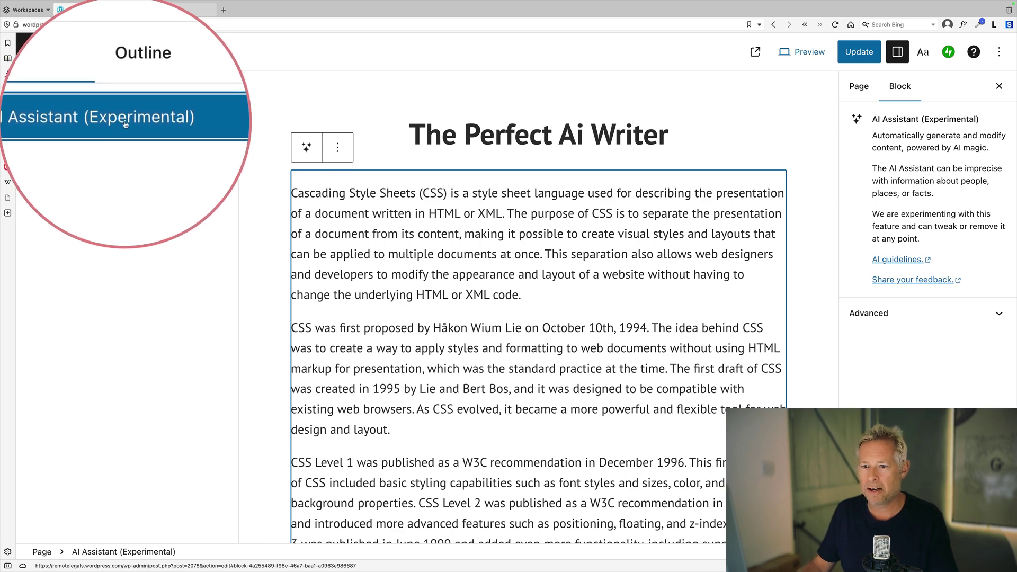
click(175, 51)
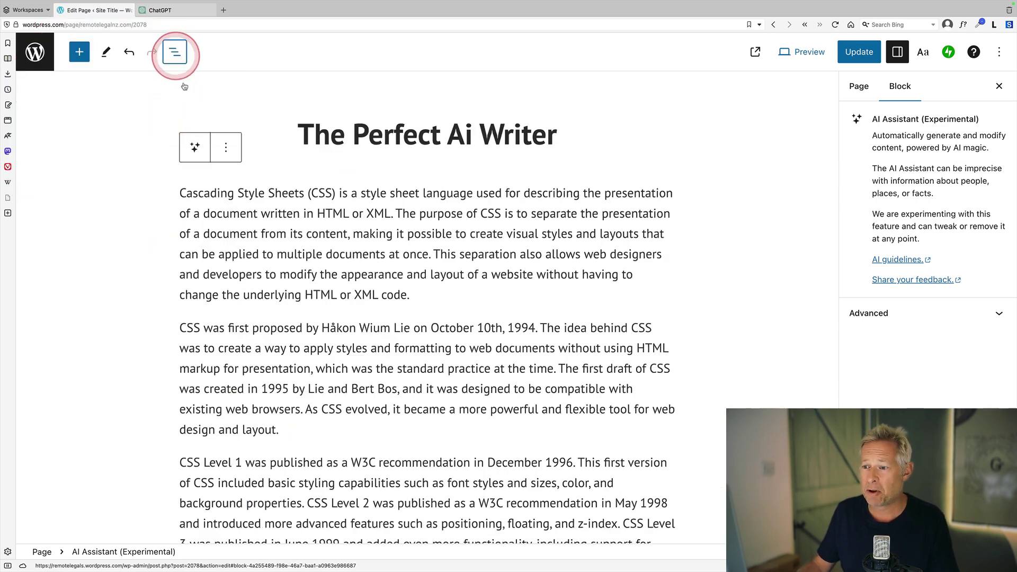
click(426, 301)
scroll(434, 305, up, 3)
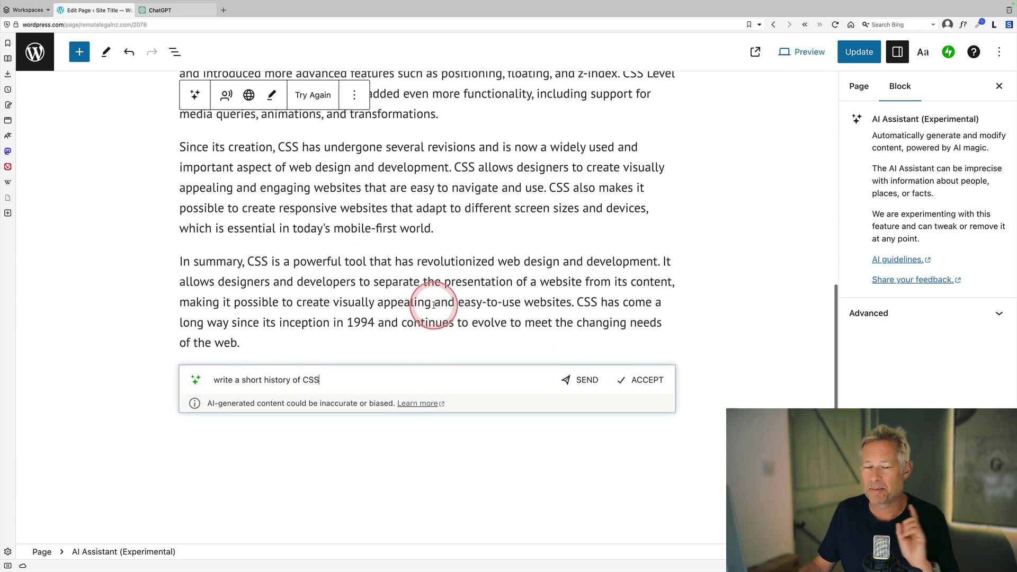
scroll(434, 305, up, 12)
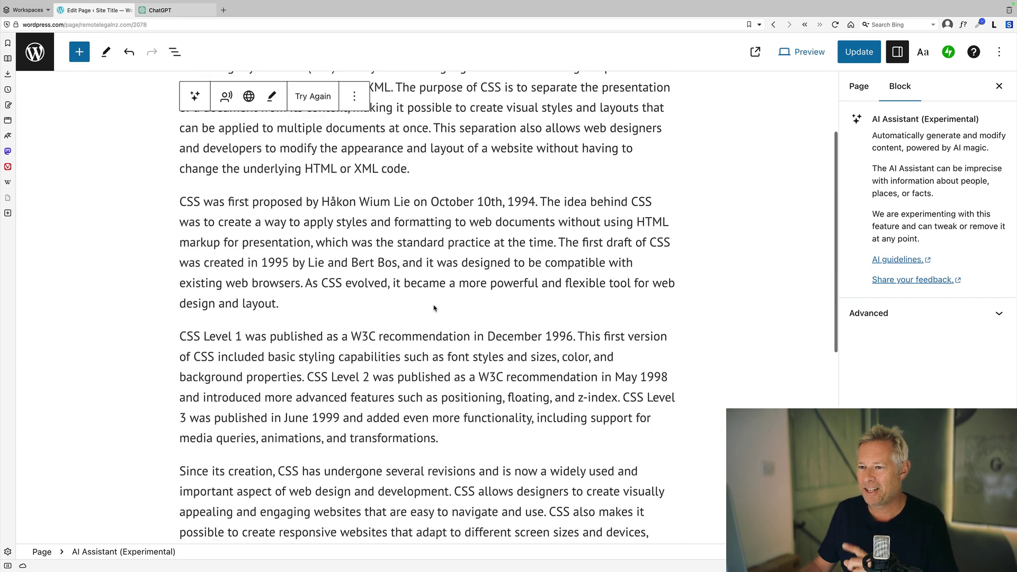
scroll(434, 308, up, 4)
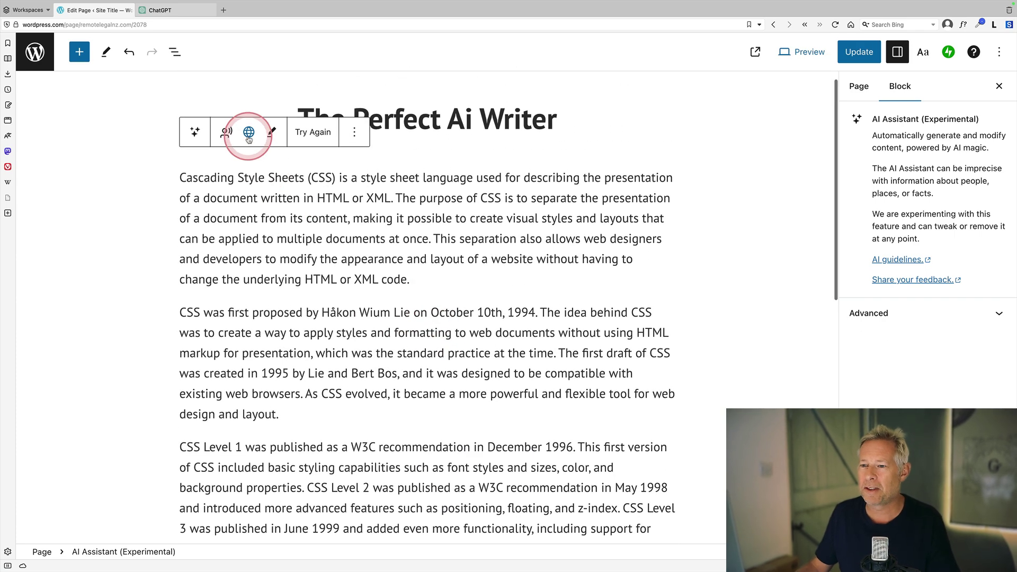
Rewrite the CSS history in a humorous tone using the AI Assistant's tone options.
click(249, 133)
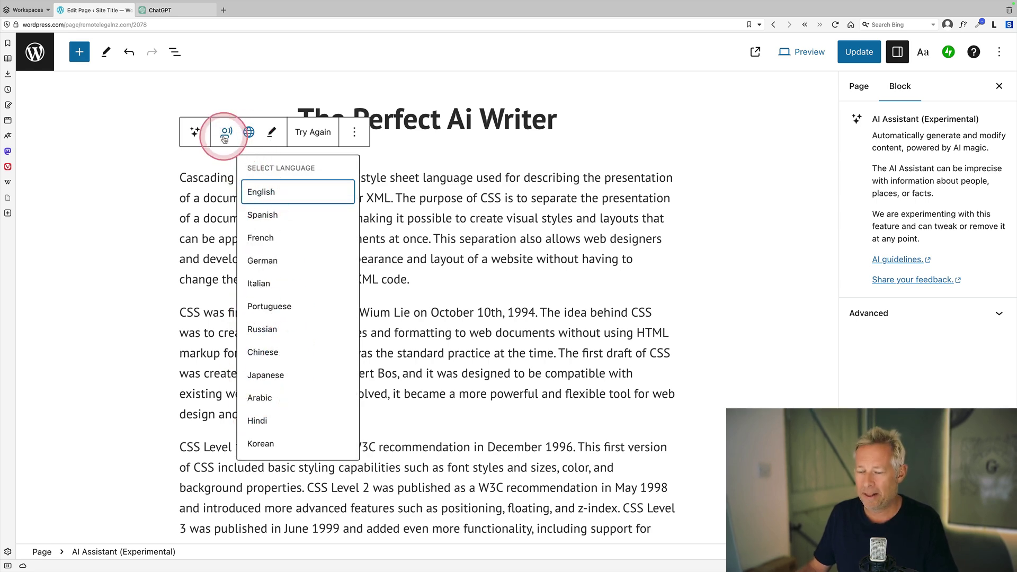
click(224, 135)
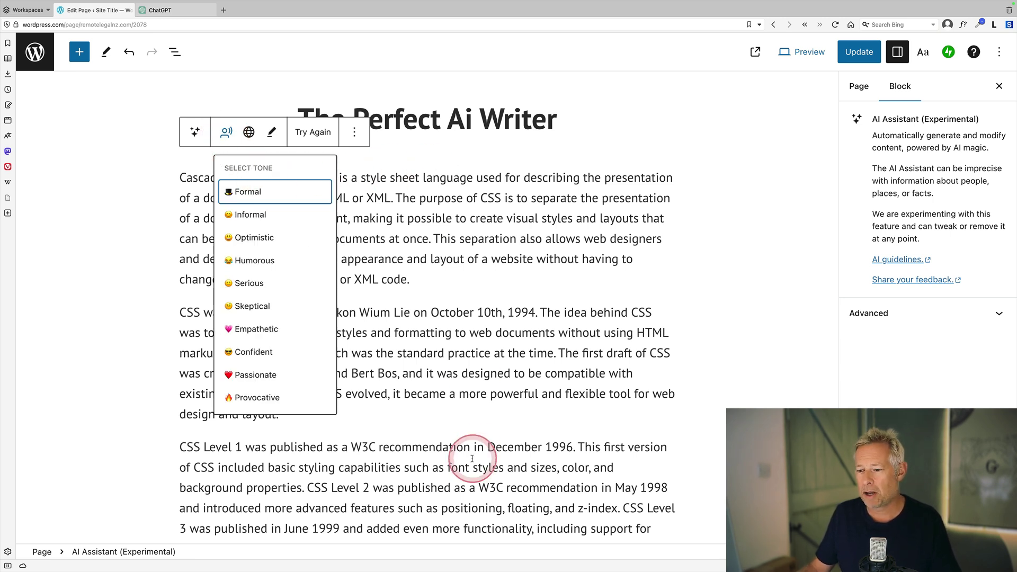
click(259, 261)
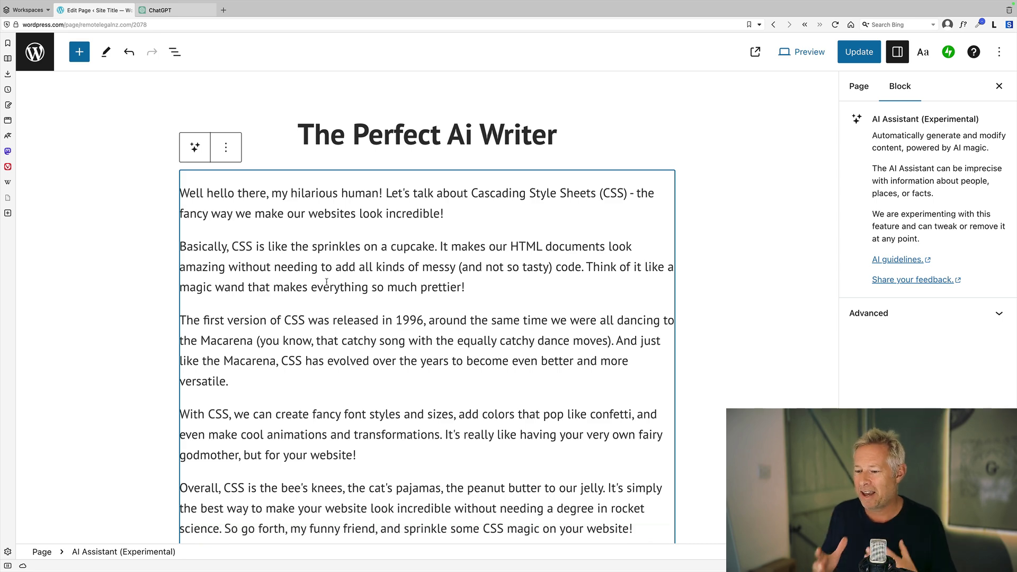
scroll(327, 282, down, 5)
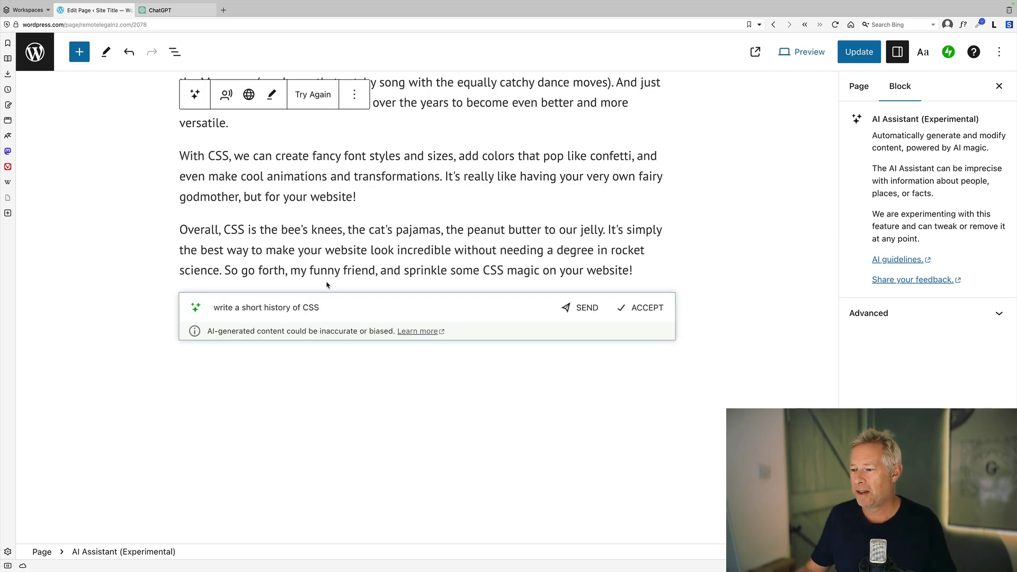
Accept the AI-written CSS history into the page and show the block List View.
click(645, 314)
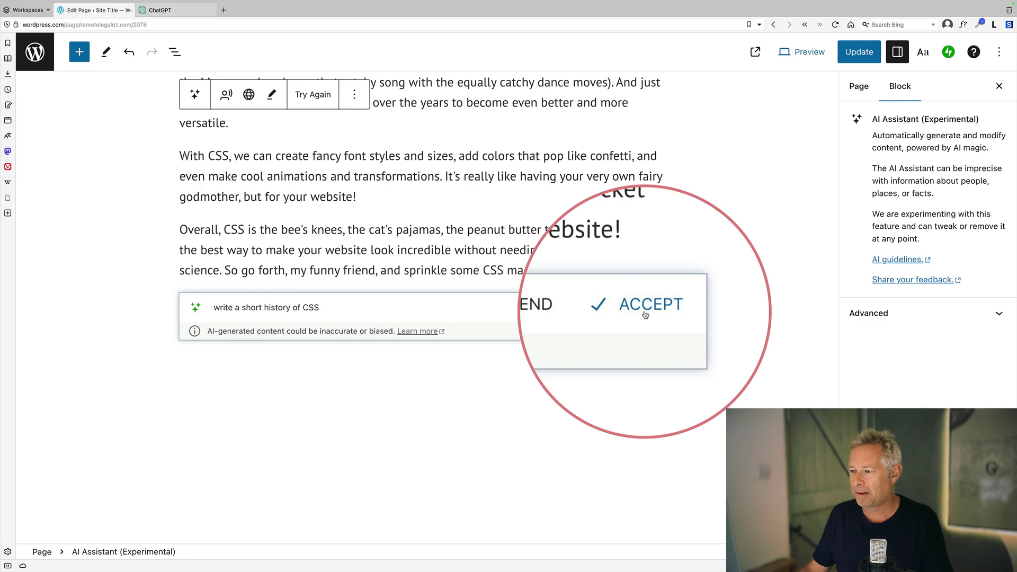
scroll(493, 307, up, 3)
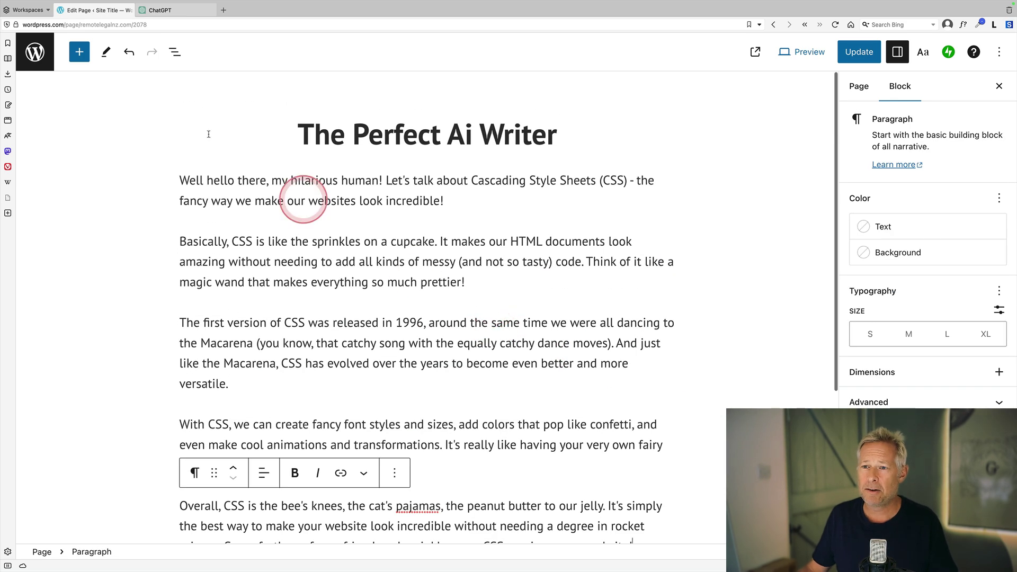
click(175, 51)
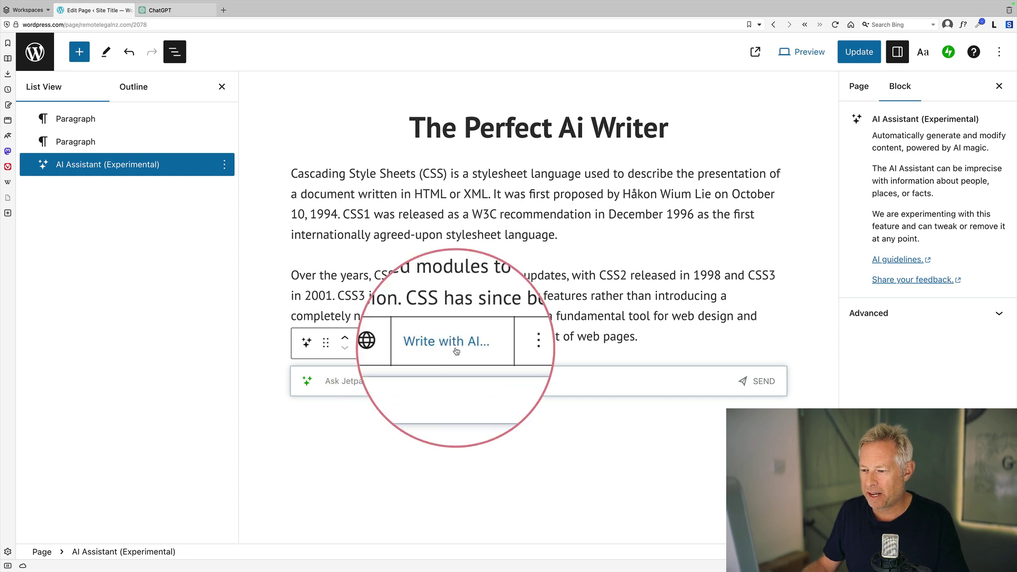
Try the AI's Continue writing and Simplify actions, then discard the draft.
click(458, 345)
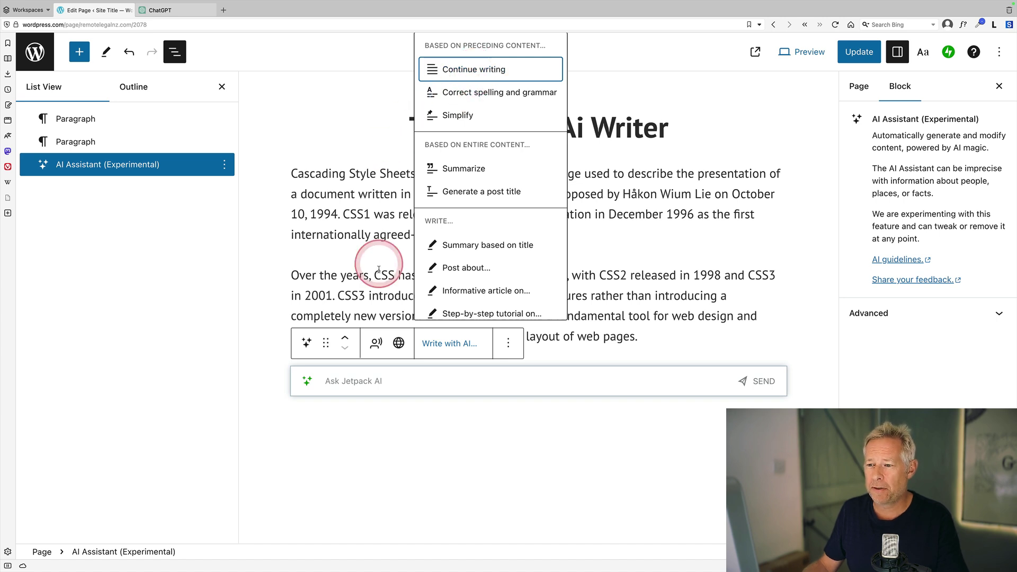
click(476, 72)
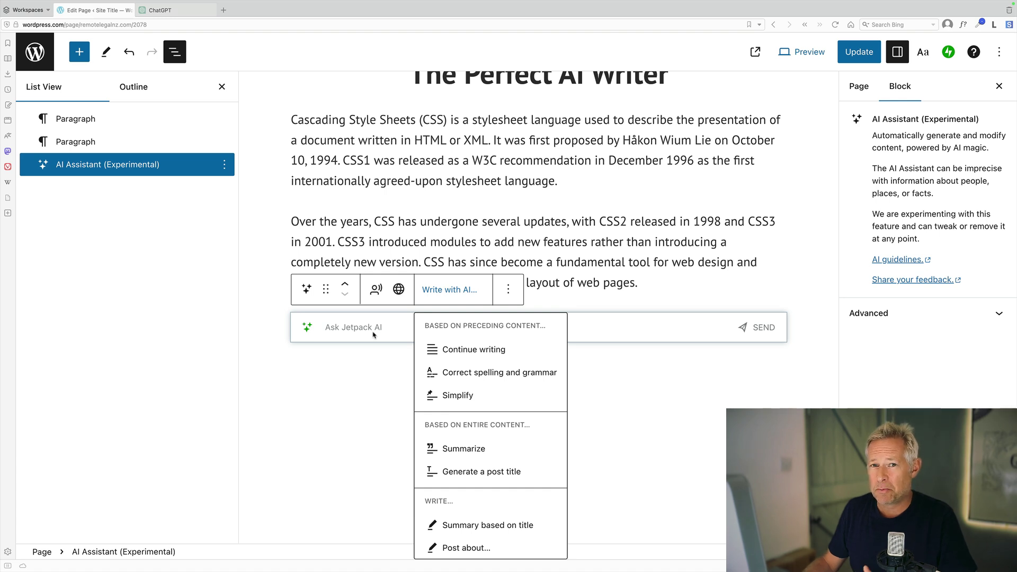
click(469, 373)
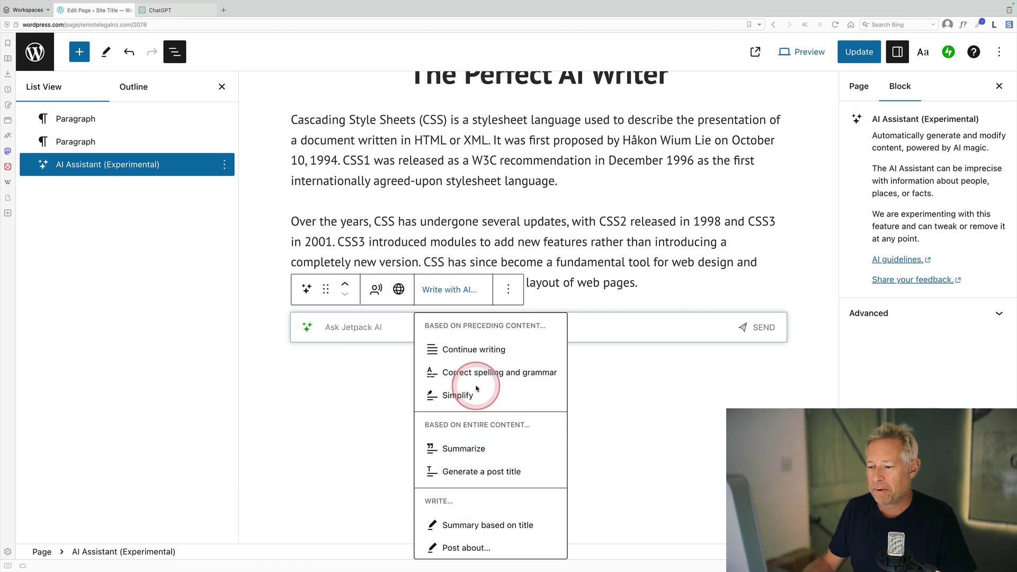
click(465, 398)
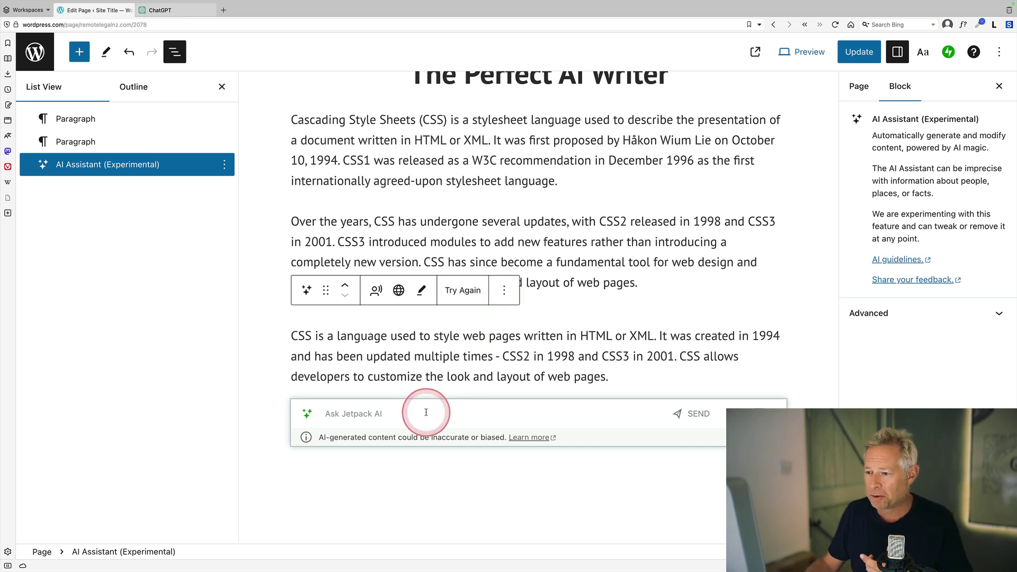
click(463, 295)
click(461, 291)
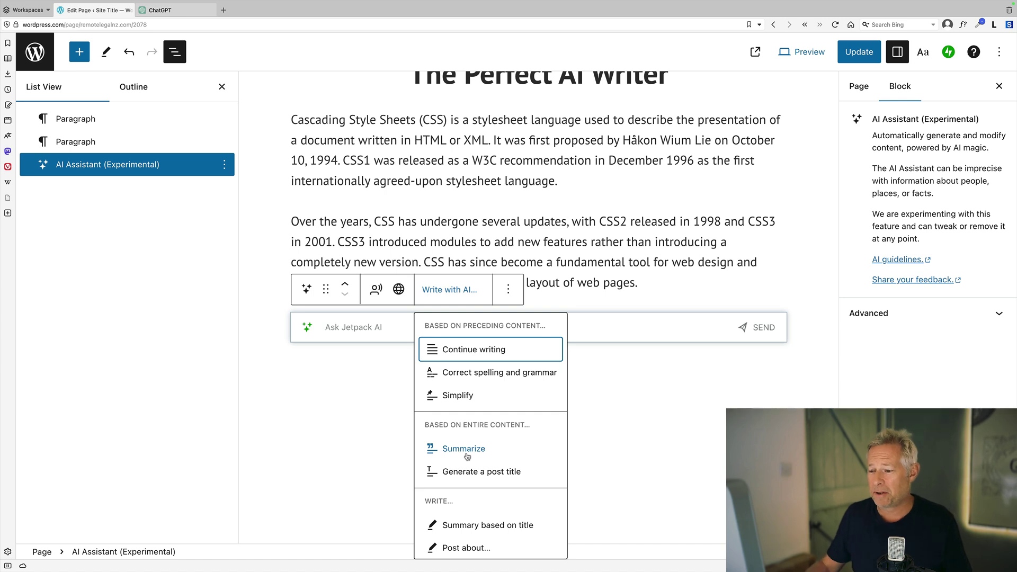
Generate a post title with AI and paste it over the existing page title.
click(470, 472)
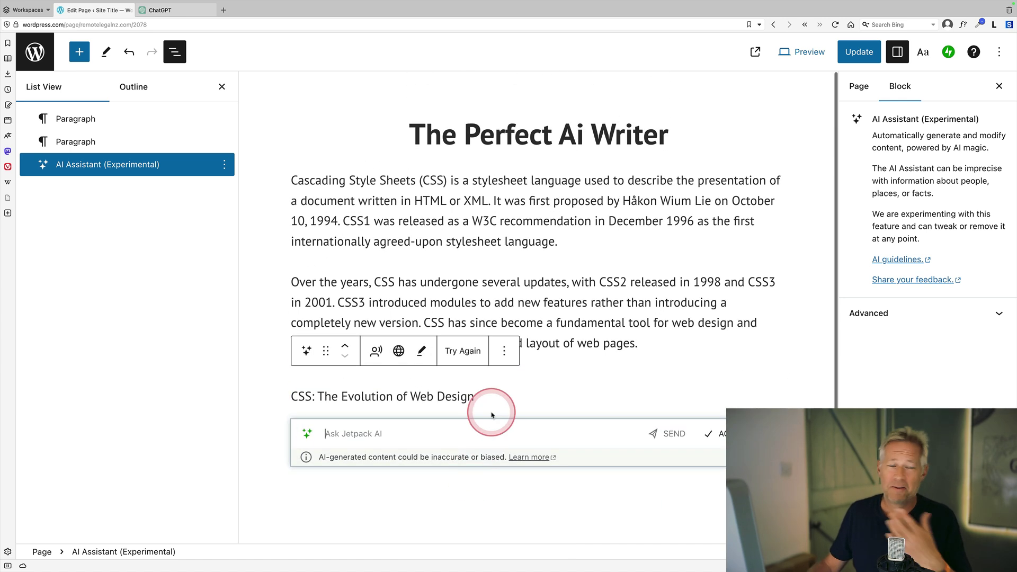
drag(482, 399, 281, 403)
key(ctrl+c)
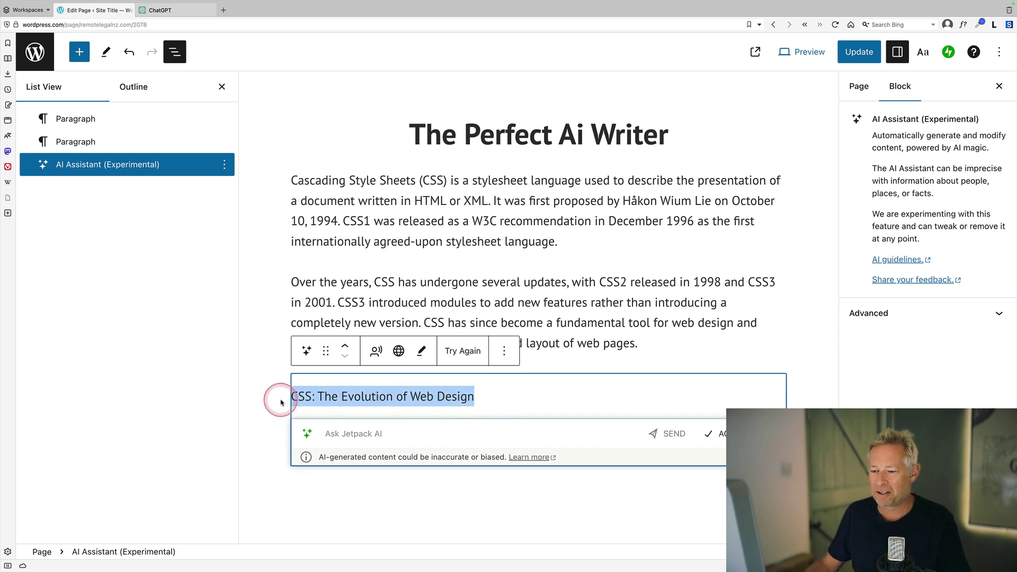
triple_click(499, 142)
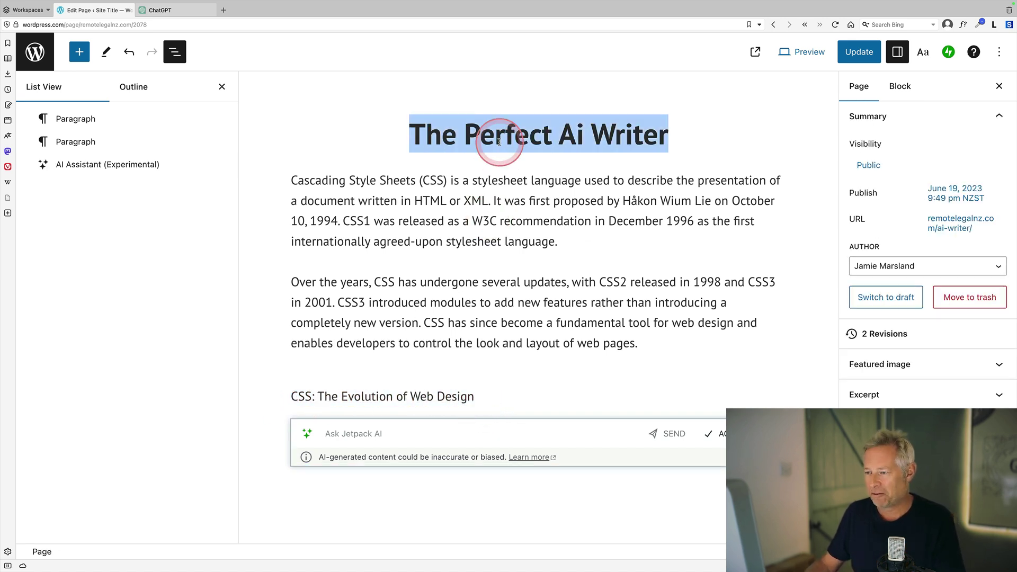
key(BackSpace)
key(ctrl+v)
click(438, 368)
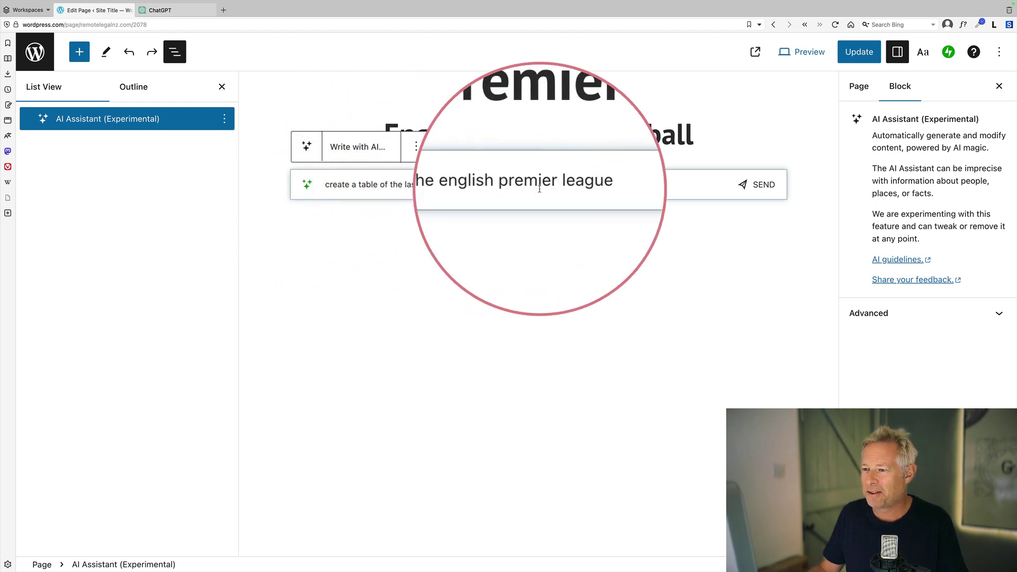
Send the winners-table prompt and accept the Season/Club result as a Table block.
key(Return)
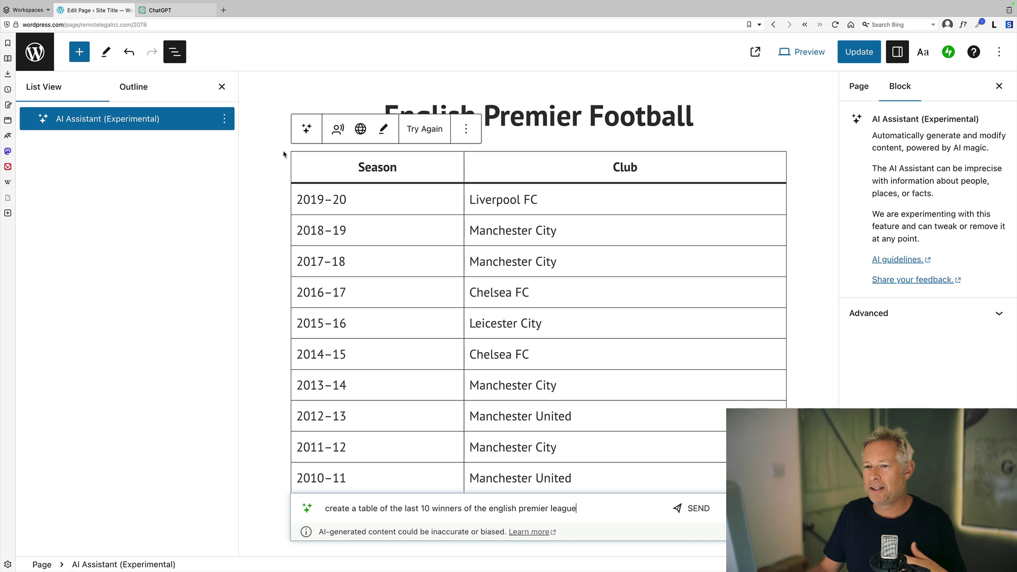
scroll(516, 286, down, 3)
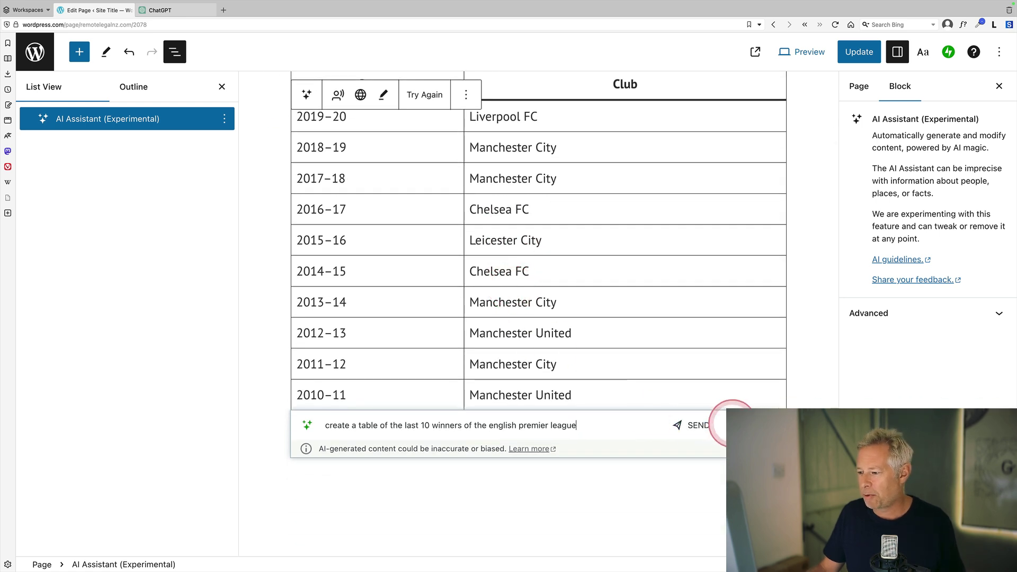
click(763, 426)
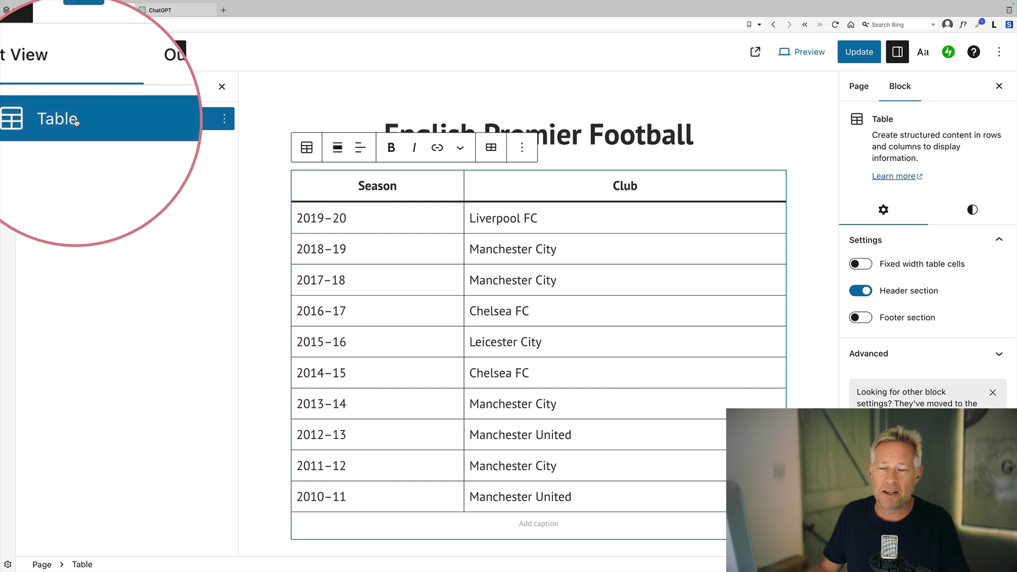
Apply the Stripes style to the Premier League winners table.
click(973, 209)
click(973, 273)
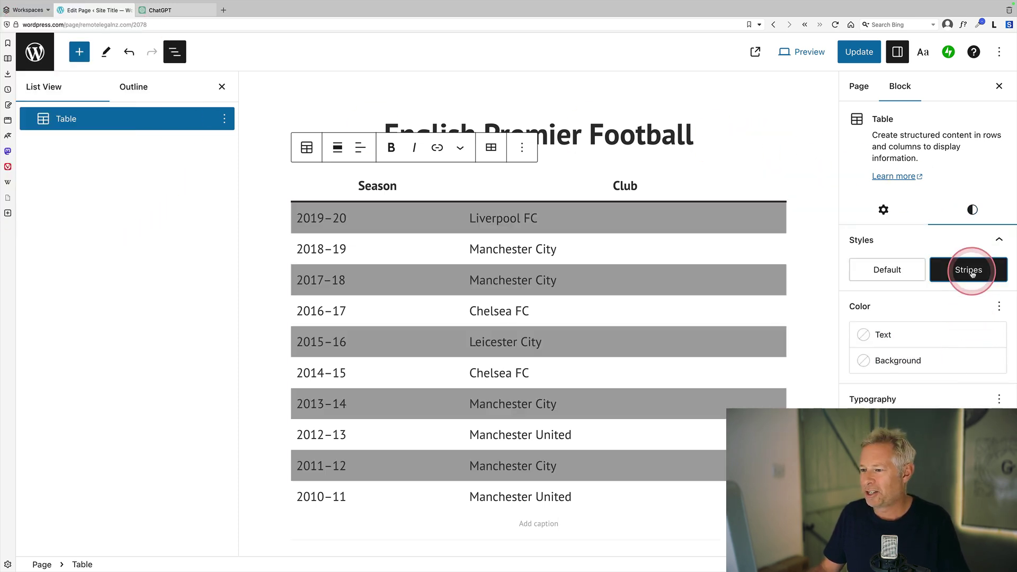